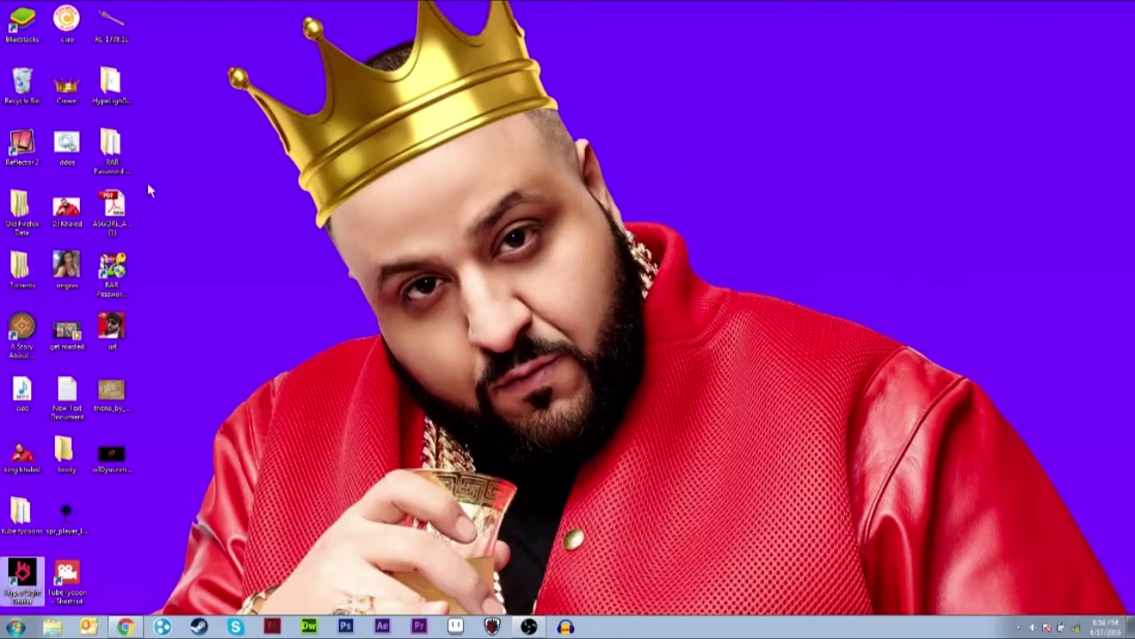
- Launch the Hyper Light Drifter game from the taskbar
{"action": "left_click_drag", "start_coordinate": [778, 510], "coordinate": [241, 7]}
{"action": "left_click_drag", "start_coordinate": [650, 448], "coordinate": [250, 26]}
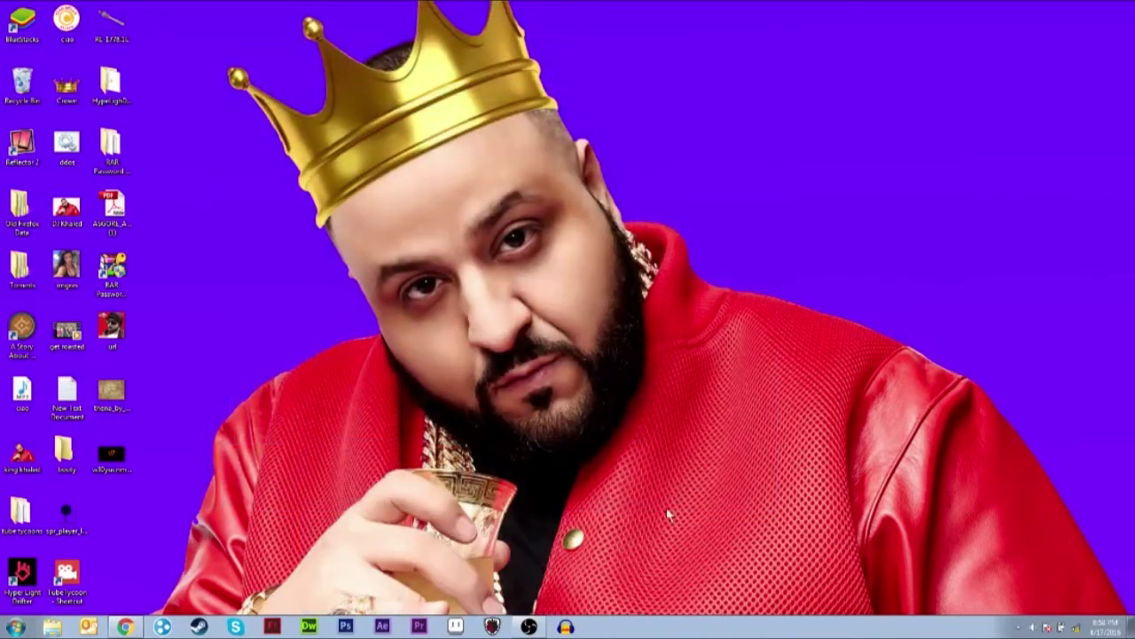
{"action": "left_click_drag", "start_coordinate": [660, 532], "coordinate": [172, 35]}
{"action": "left_click", "coordinate": [21, 581]}
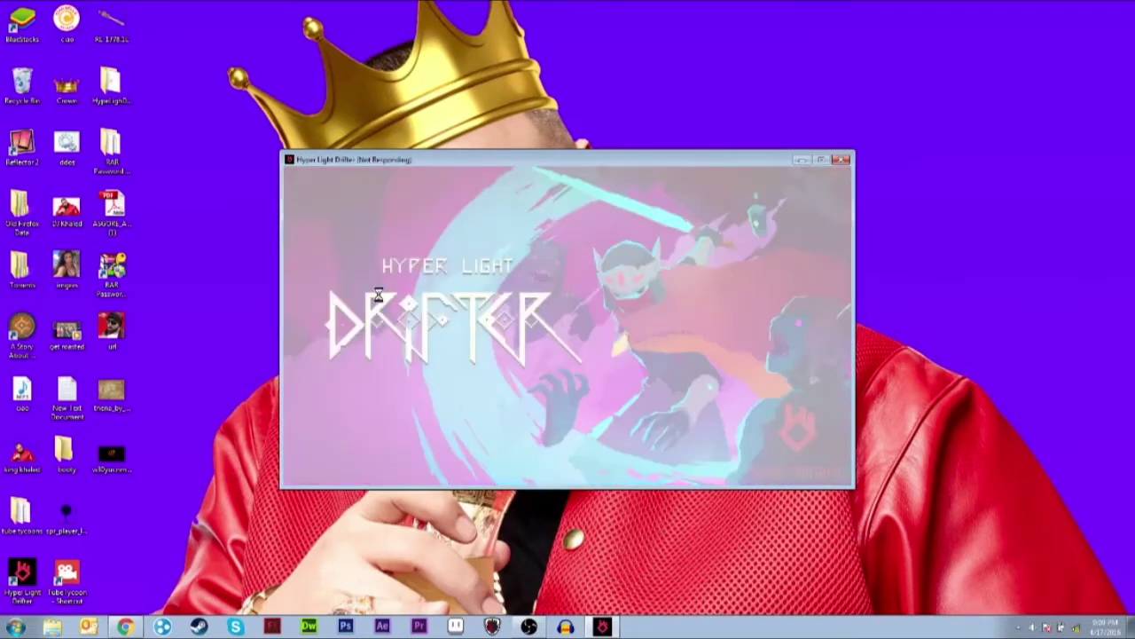
- Move the unresponsive game window higher and bring up the Start menu search
{"action": "left_click_drag", "start_coordinate": [563, 167], "coordinate": [547, 112]}
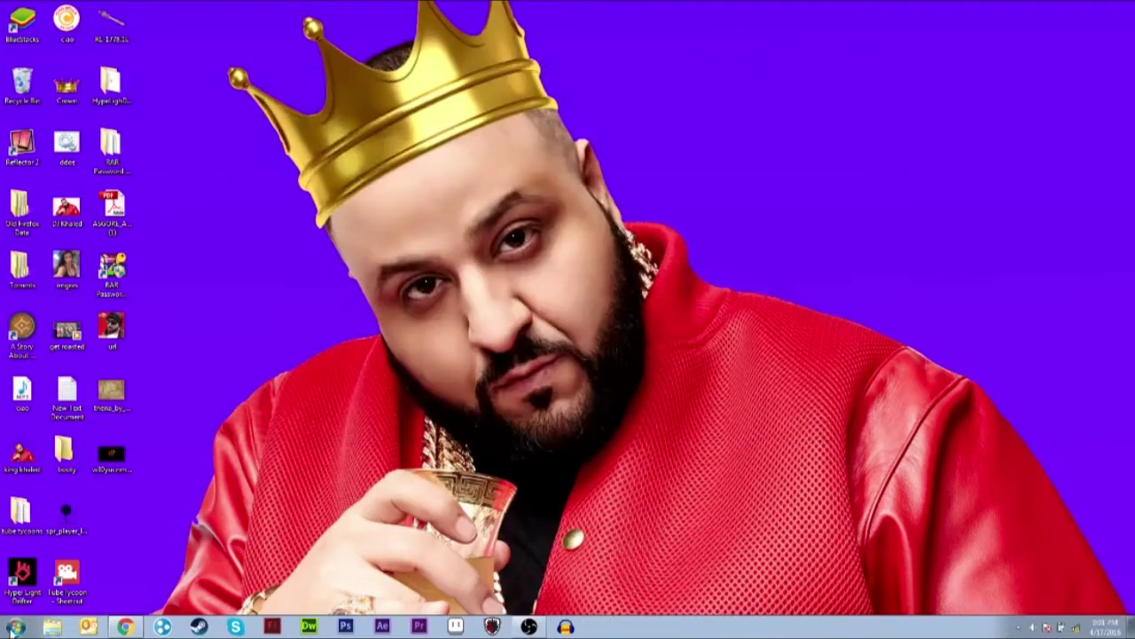
{"action": "left_click", "coordinate": [16, 627]}
{"action": "left_click", "coordinate": [52, 597]}
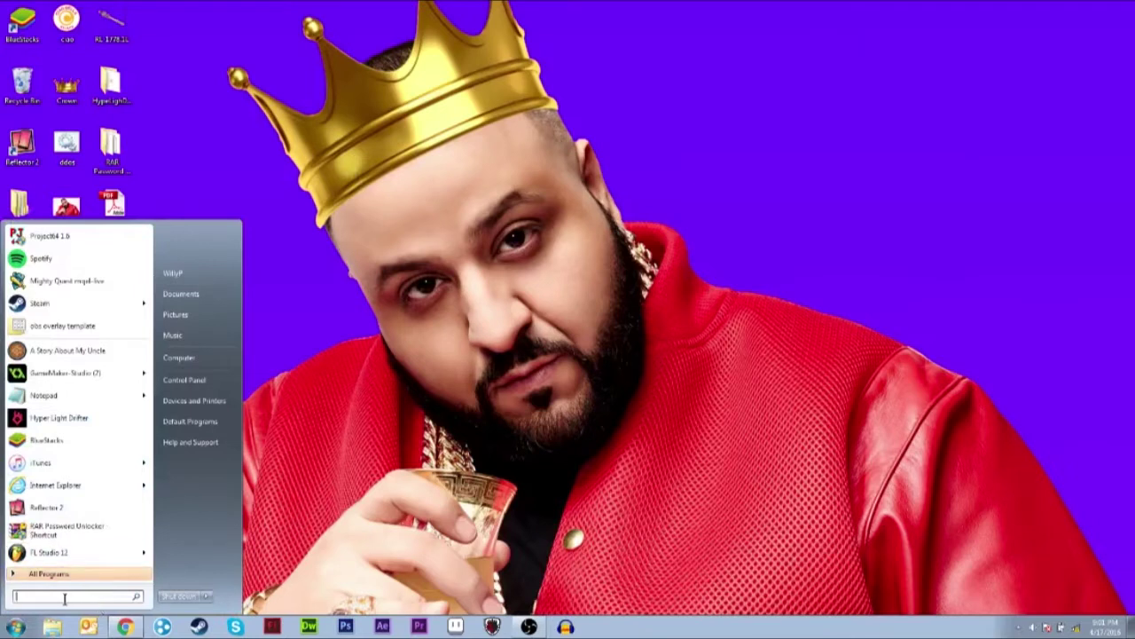
- Search 'notepad' and open the Notepad result from its right-click menu
{"action": "type", "text": "notepad"}
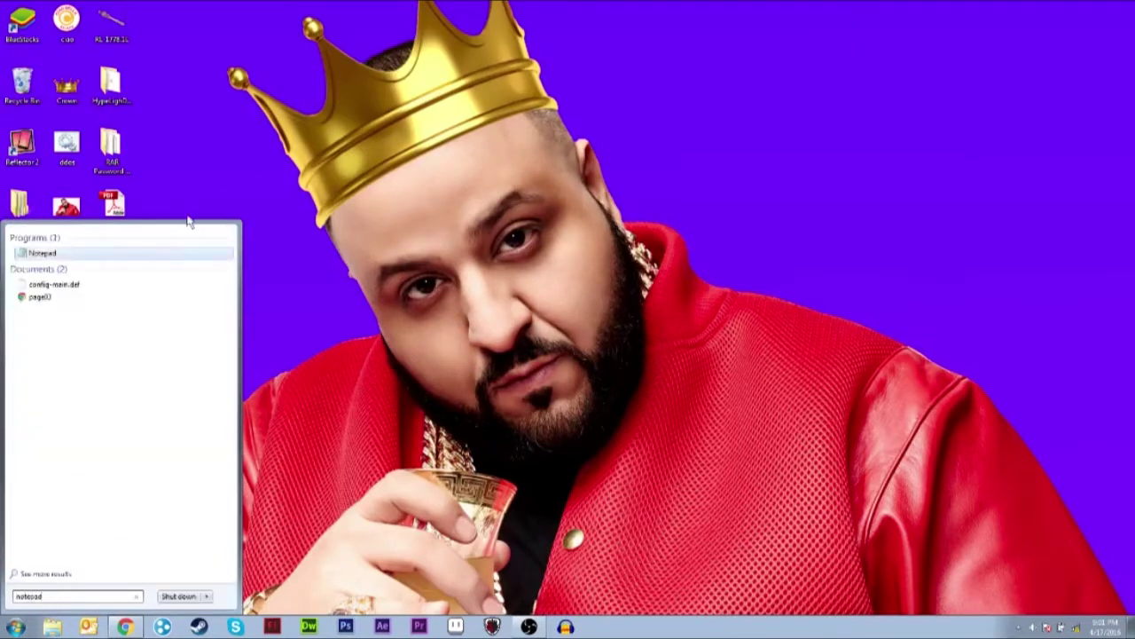
{"action": "right_click", "coordinate": [157, 255]}
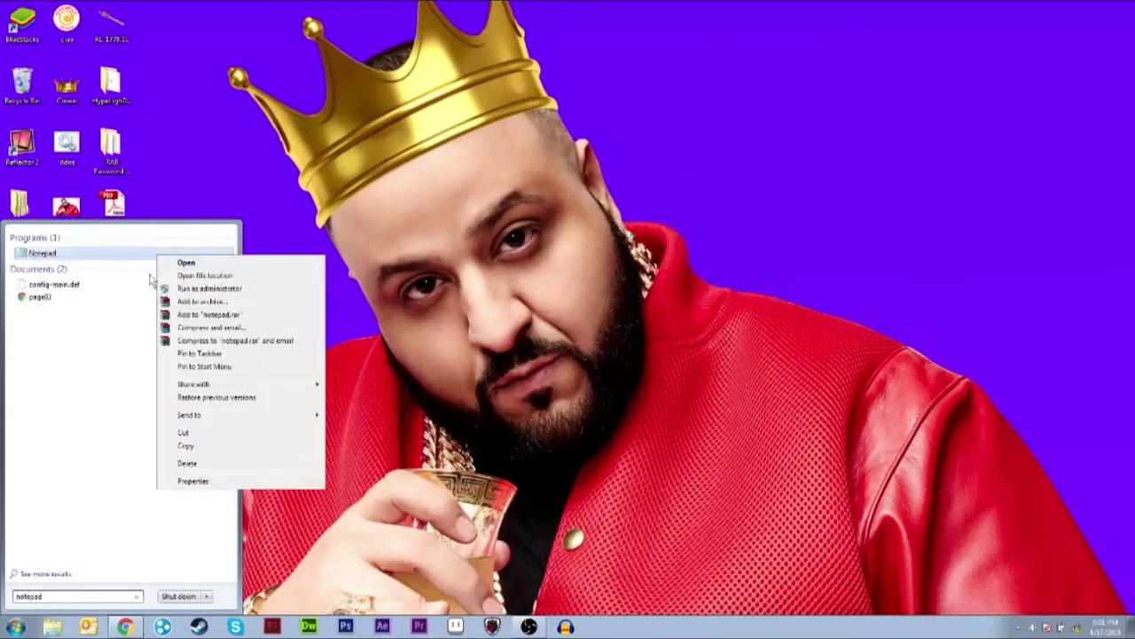
{"action": "right_click", "coordinate": [140, 251]}
{"action": "right_click", "coordinate": [136, 252]}
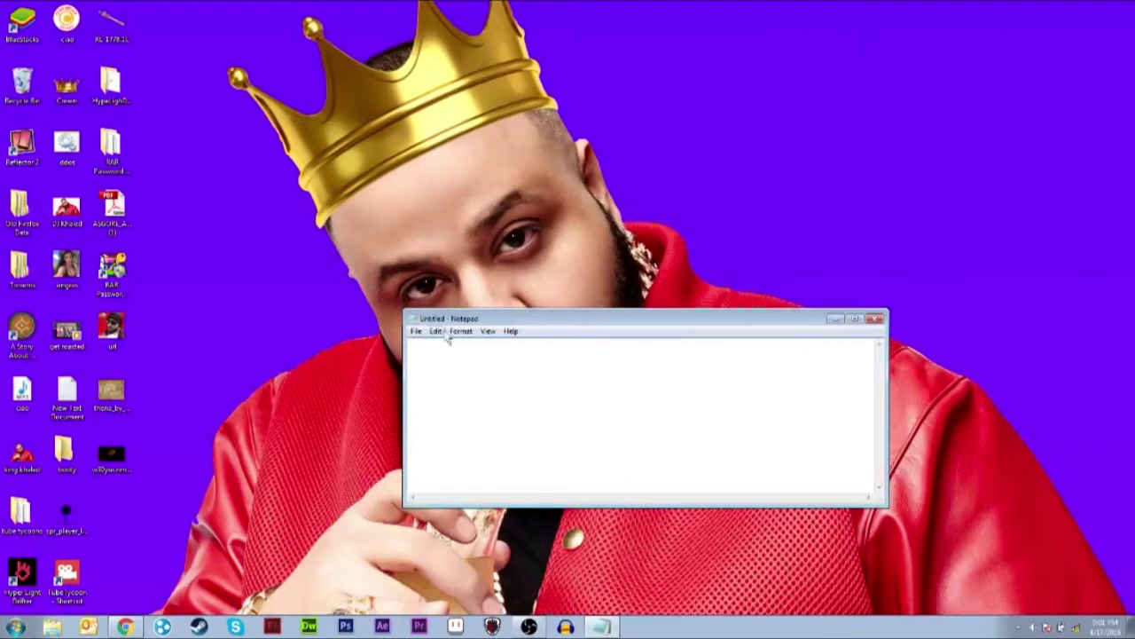
- Move Notepad toward the screen top and bring up the File > Open dialog
{"action": "left_click_drag", "start_coordinate": [450, 315], "coordinate": [404, 118]}
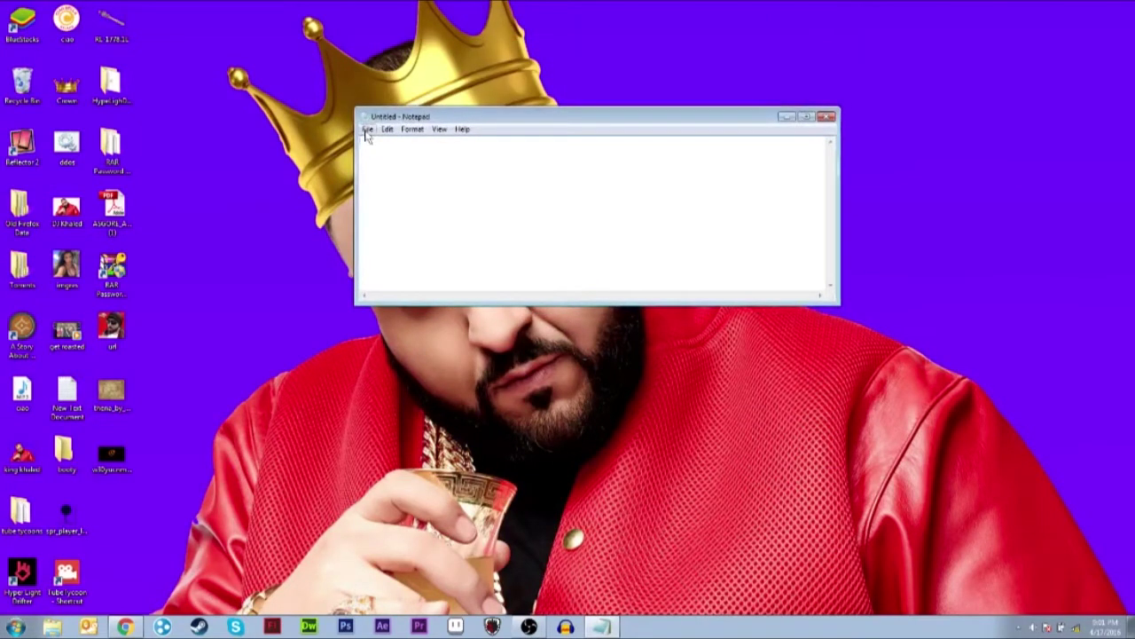
{"action": "left_click", "coordinate": [367, 129]}
{"action": "left_click", "coordinate": [401, 155]}
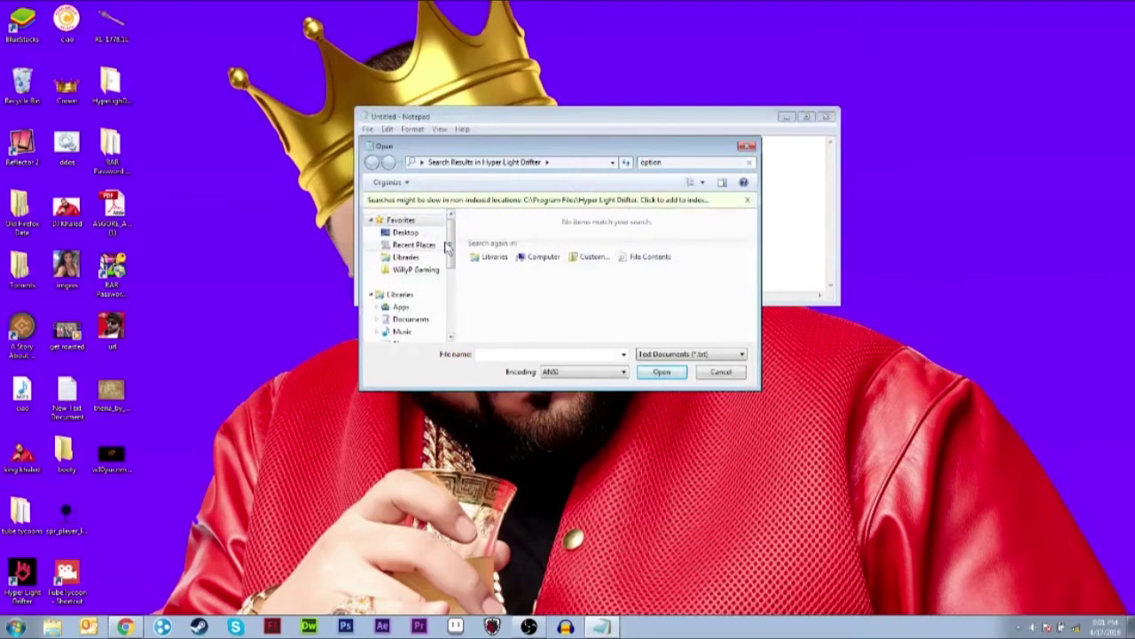
- Browse the Open dialog to Computer and into the OS (C:) drive
{"action": "scroll", "coordinate": [448, 246], "scroll_direction": "down", "scroll_amount": 2}
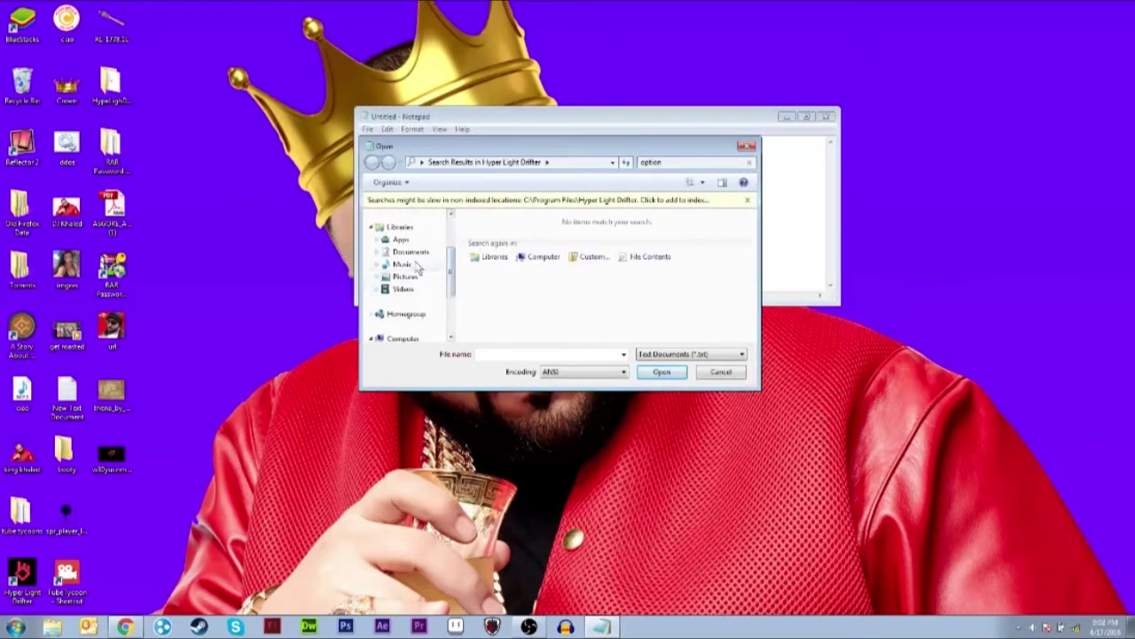
{"action": "scroll", "coordinate": [448, 268], "scroll_direction": "down", "scroll_amount": 1}
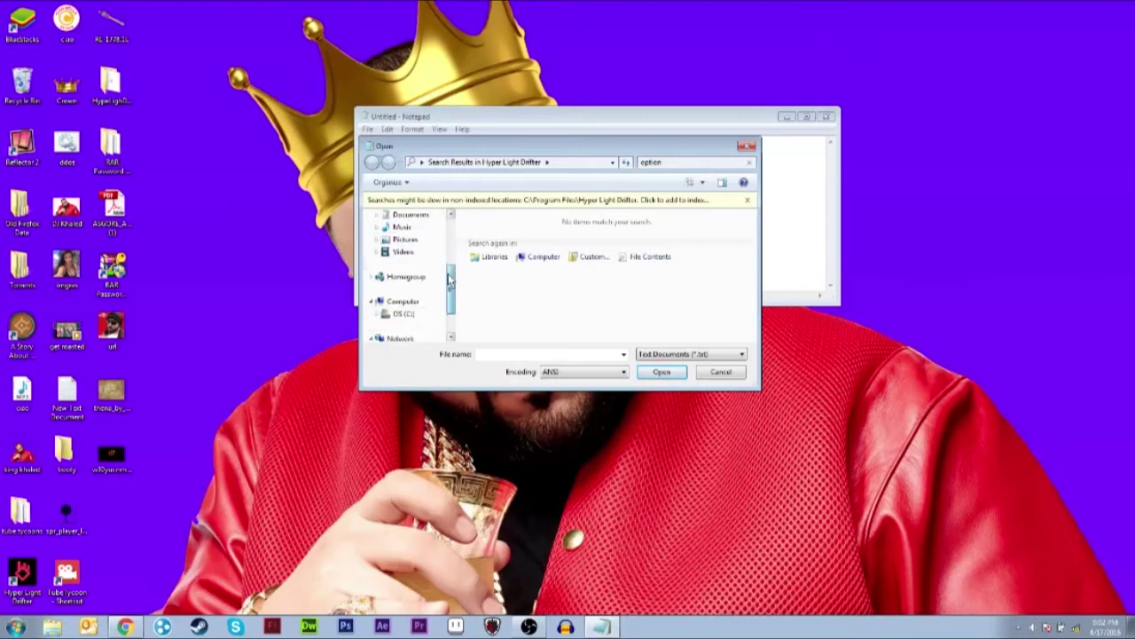
{"action": "left_click", "coordinate": [408, 302]}
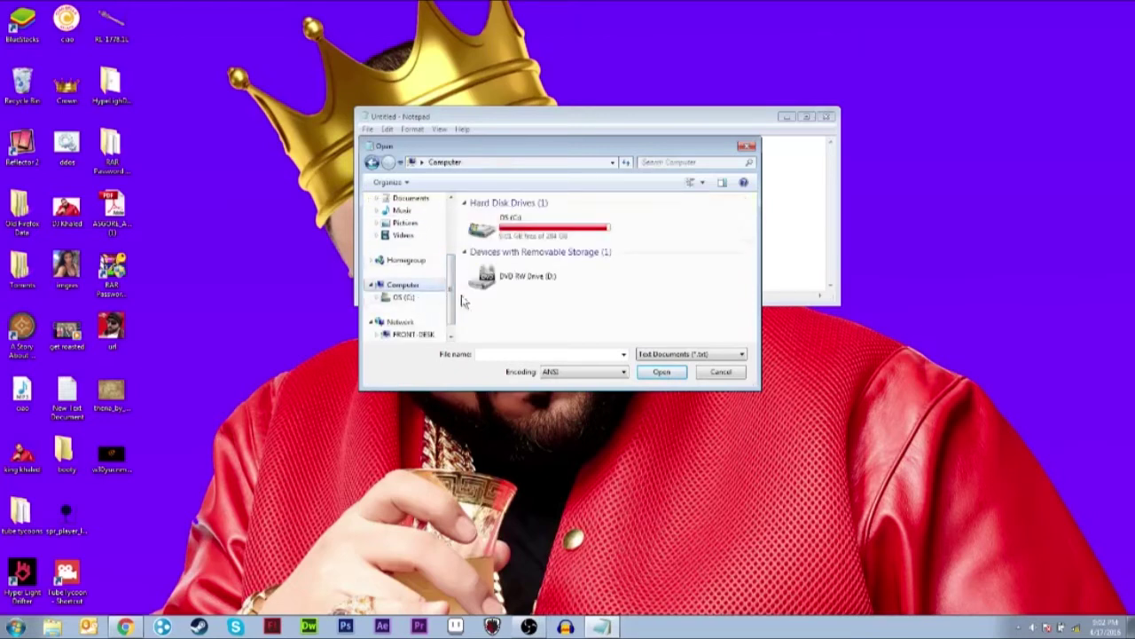
{"action": "double_click", "coordinate": [547, 236]}
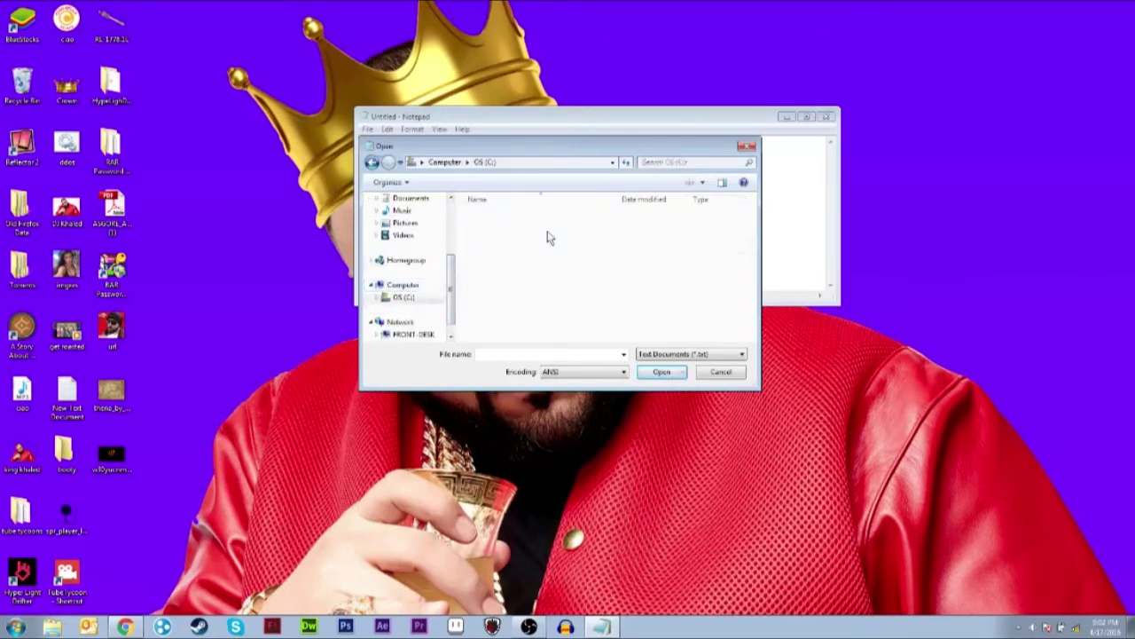
{"action": "left_click_drag", "start_coordinate": [752, 218], "coordinate": [752, 261]}
- Browse Program Files (x86) > Steam > steamapps > common in the Open dialog
{"action": "double_click", "coordinate": [505, 275]}
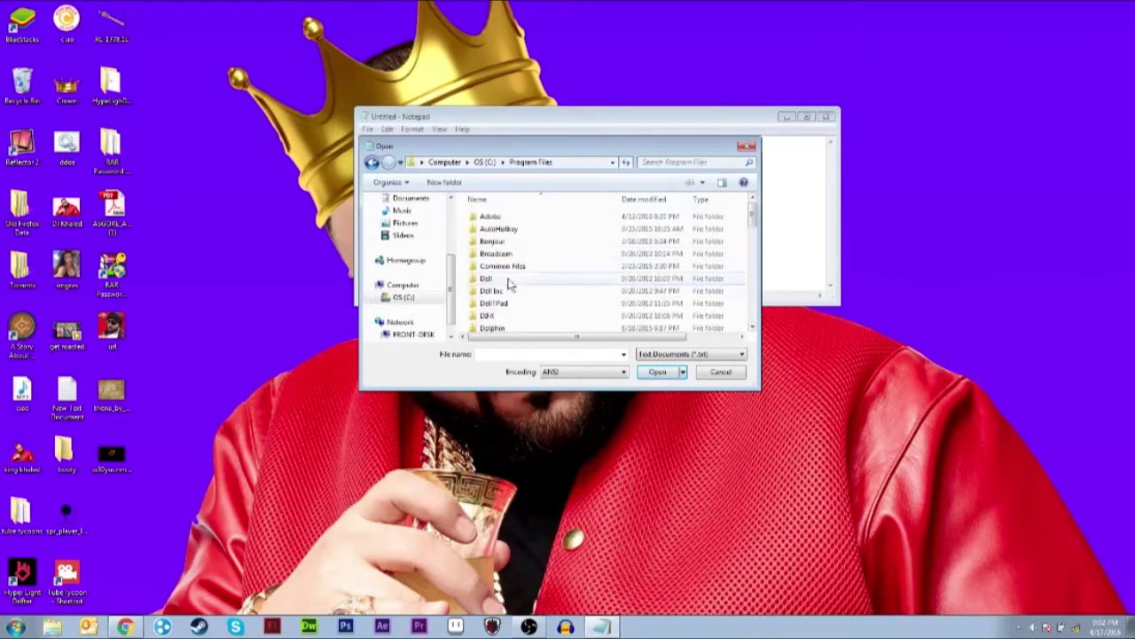
{"action": "left_click", "coordinate": [372, 162]}
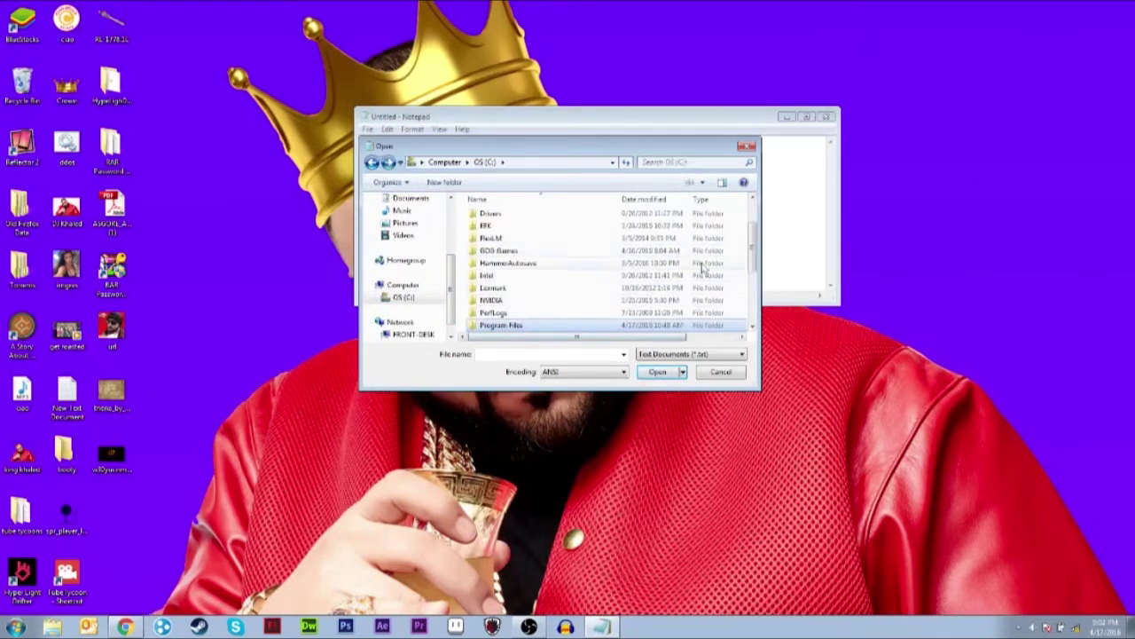
{"action": "scroll", "coordinate": [661, 302], "scroll_direction": "down", "scroll_amount": 2}
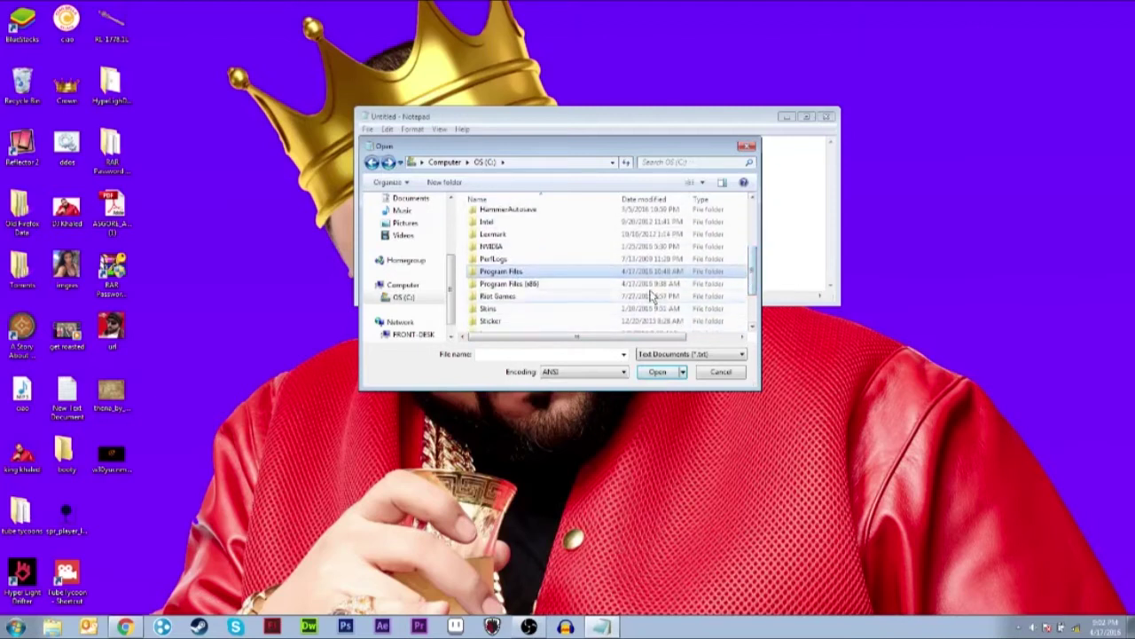
{"action": "double_click", "coordinate": [654, 284]}
{"action": "left_click_drag", "start_coordinate": [753, 216], "coordinate": [729, 299]}
{"action": "double_click", "coordinate": [510, 237]}
{"action": "left_click_drag", "start_coordinate": [760, 233], "coordinate": [759, 280]}
{"action": "double_click", "coordinate": [577, 299]}
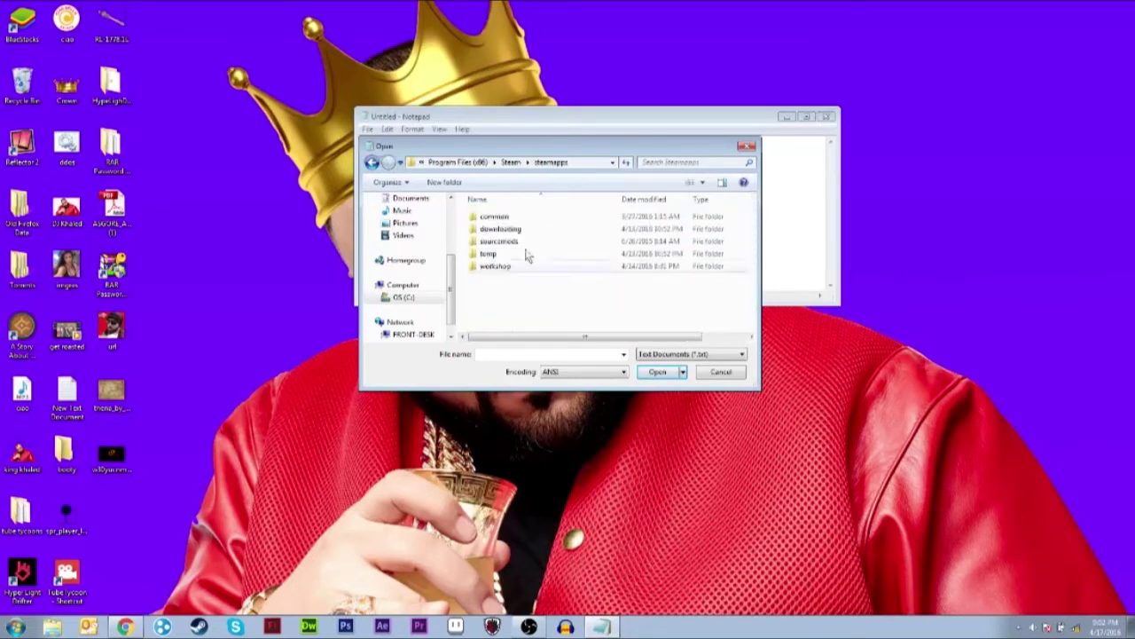
{"action": "double_click", "coordinate": [489, 216]}
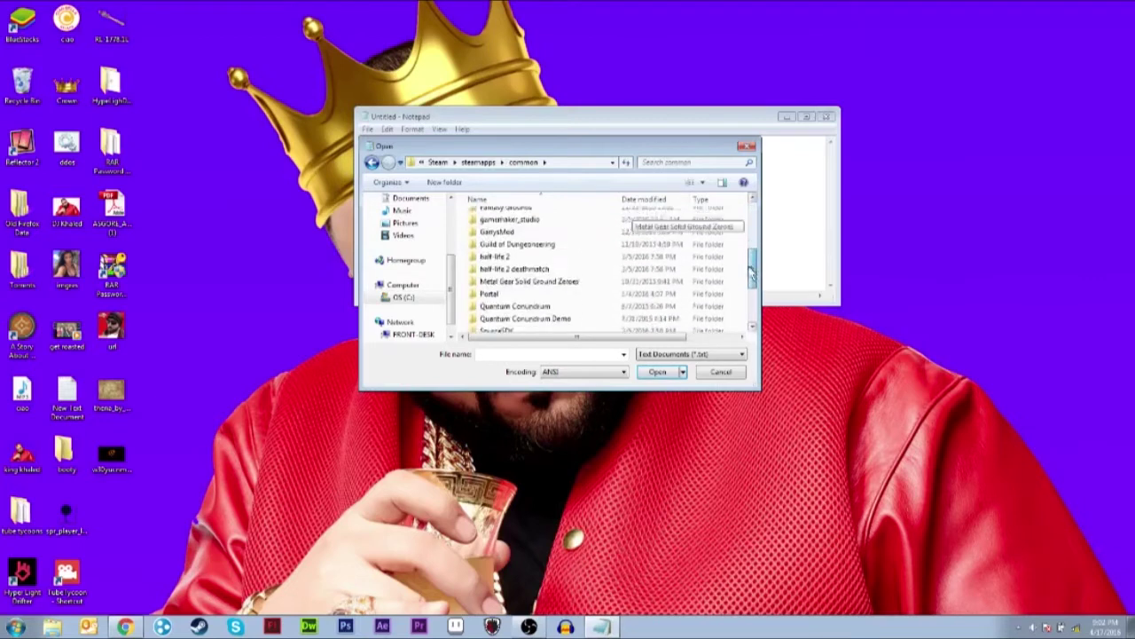
- Go back to C: and open Program Files > Hyper Light Drifter instead
{"action": "left_click", "coordinate": [372, 163]}
{"action": "left_click", "coordinate": [372, 163]}
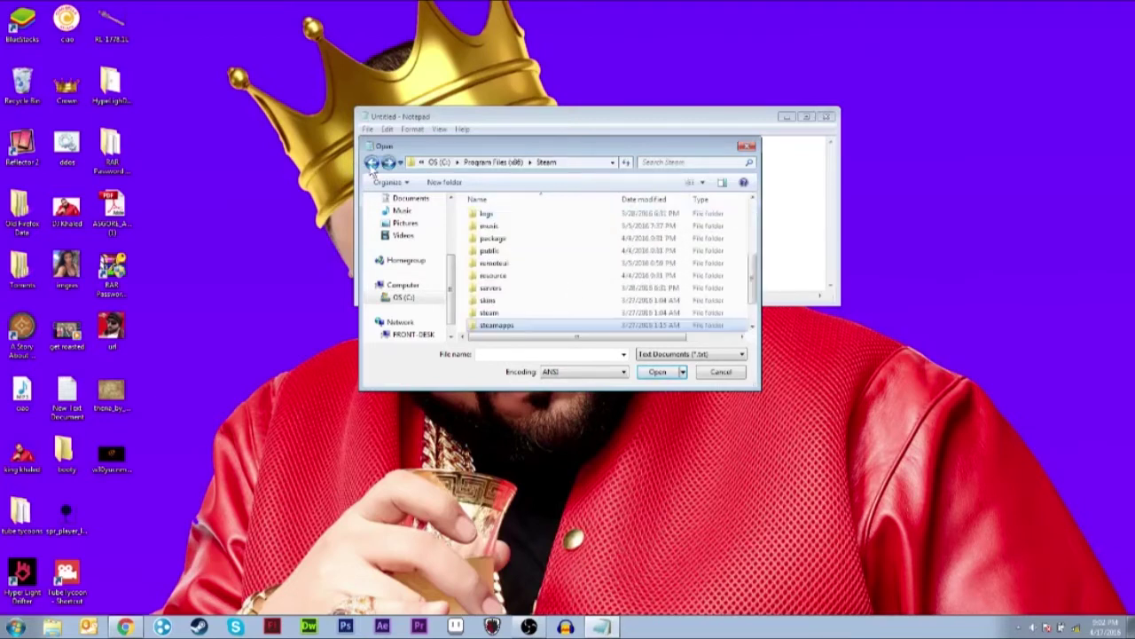
{"action": "left_click", "coordinate": [372, 163]}
{"action": "left_click", "coordinate": [372, 163]}
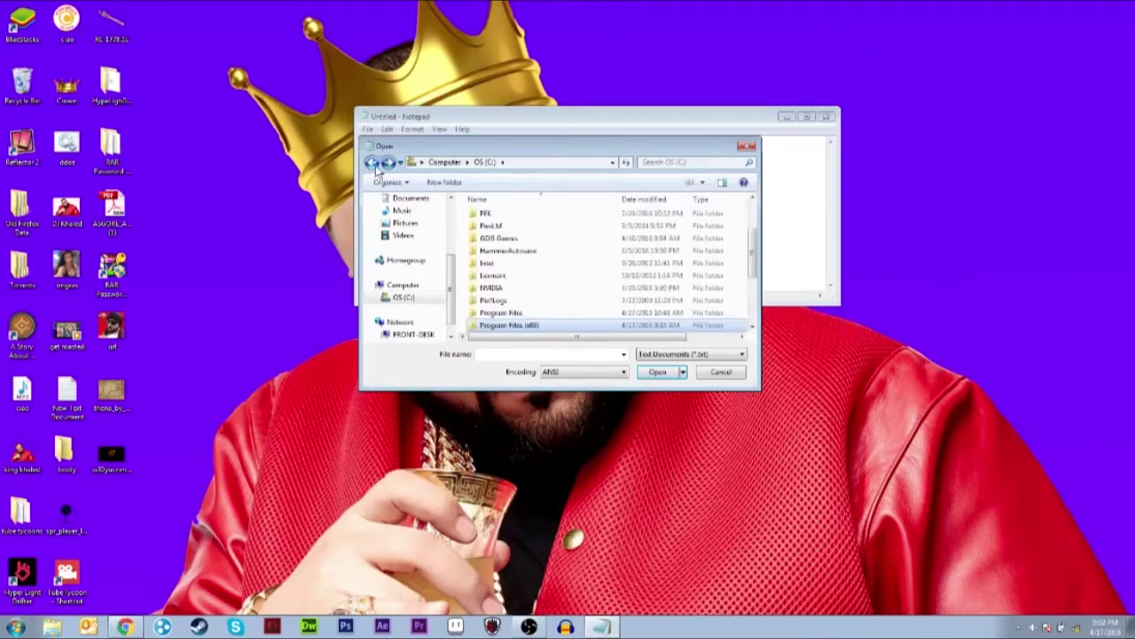
{"action": "double_click", "coordinate": [532, 312]}
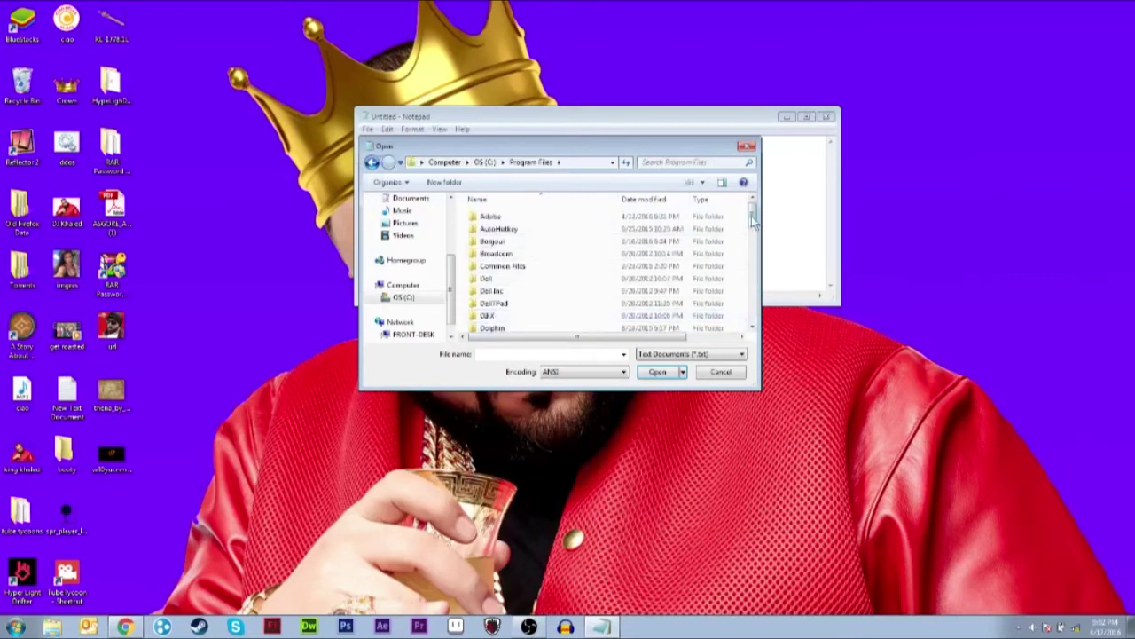
{"action": "left_click_drag", "start_coordinate": [752, 220], "coordinate": [744, 251]}
{"action": "double_click", "coordinate": [620, 254]}
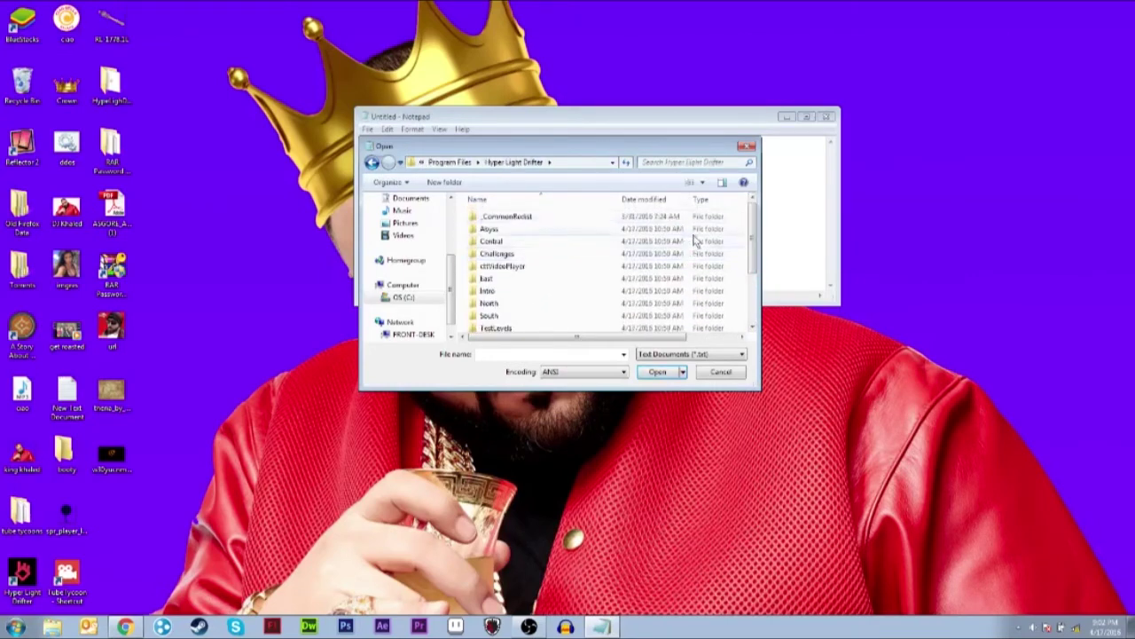
- Enlarge the Open dialog and search the game folder for 'options' with All Files shown
{"action": "left_click_drag", "start_coordinate": [690, 151], "coordinate": [610, 65]}
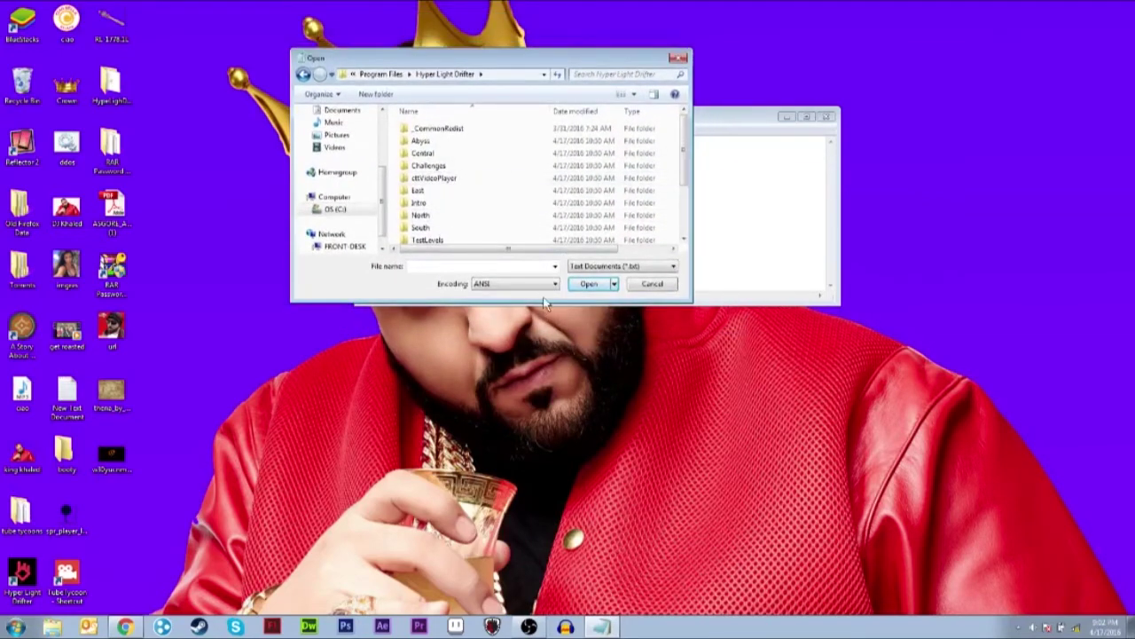
{"action": "left_click_drag", "start_coordinate": [545, 303], "coordinate": [557, 395]}
{"action": "left_click", "coordinate": [589, 73]}
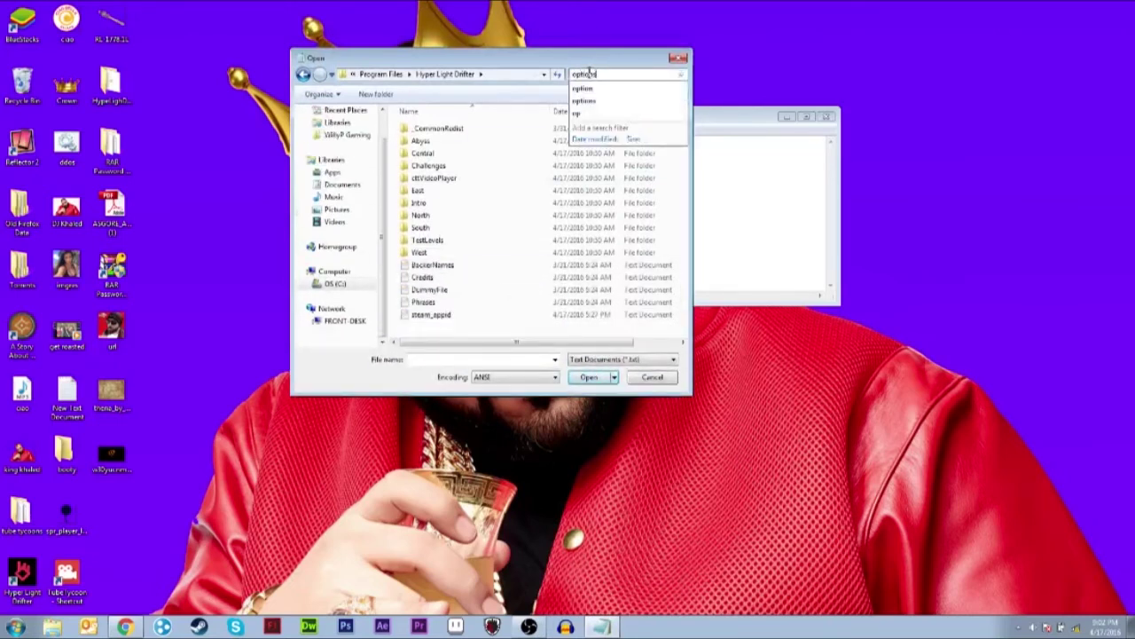
{"action": "left_click", "coordinate": [584, 101]}
{"action": "left_click", "coordinate": [623, 359]}
{"action": "left_click", "coordinate": [581, 380]}
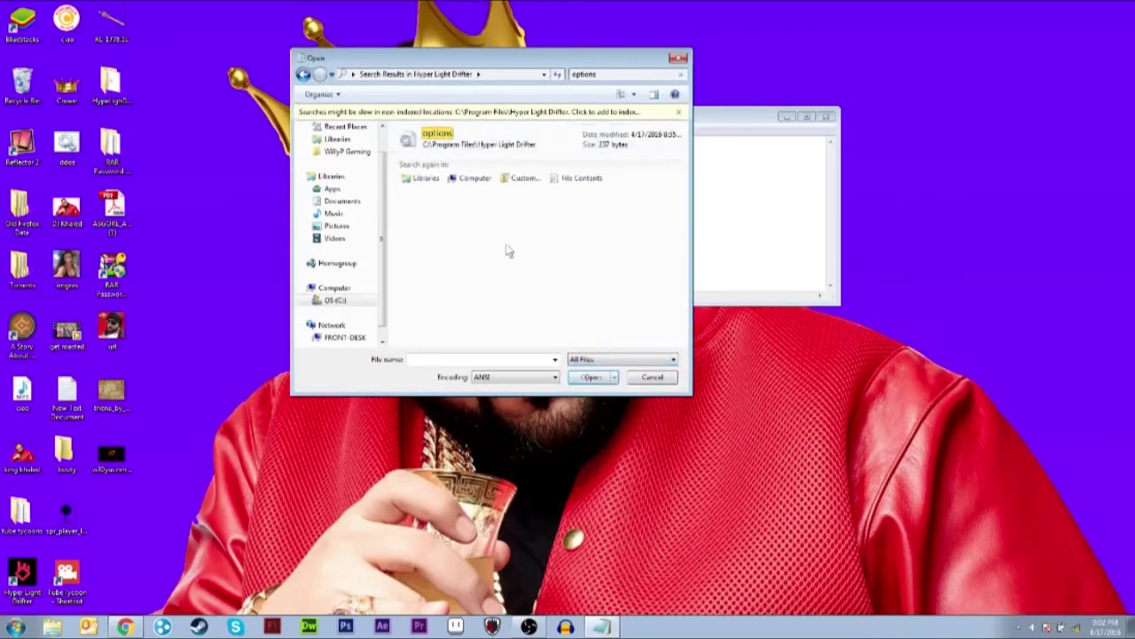
- Set CreateTexturesOnDemand=1 and AlternateSyncMethod=1 in options, save, close Notepad, and relaunch the game
{"action": "double_click", "coordinate": [500, 132]}
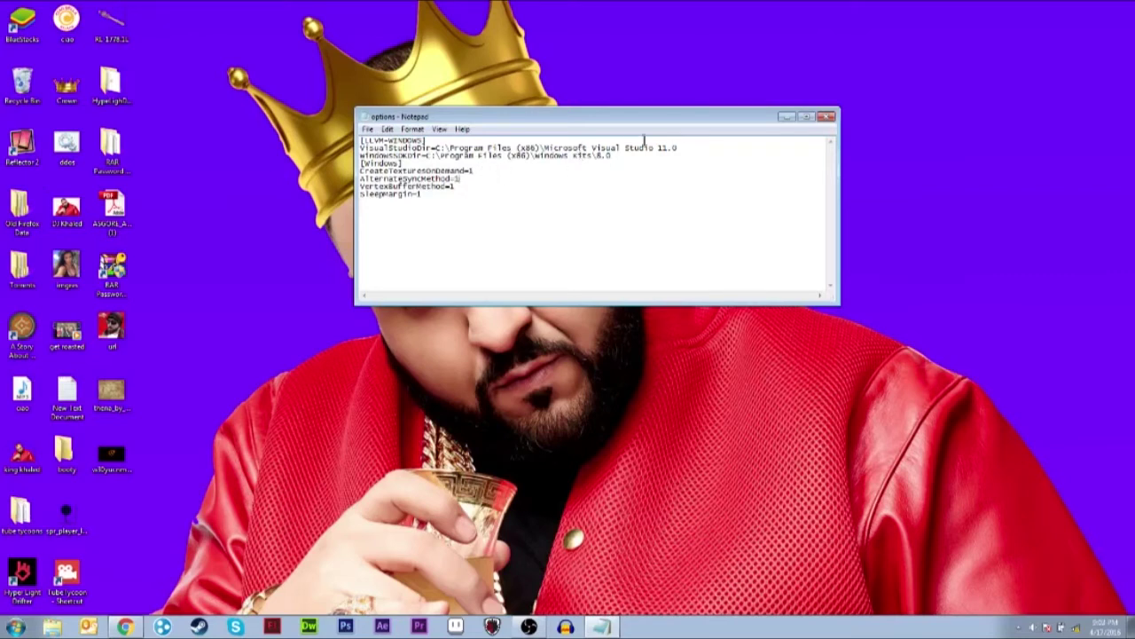
{"action": "left_click", "coordinate": [367, 129]}
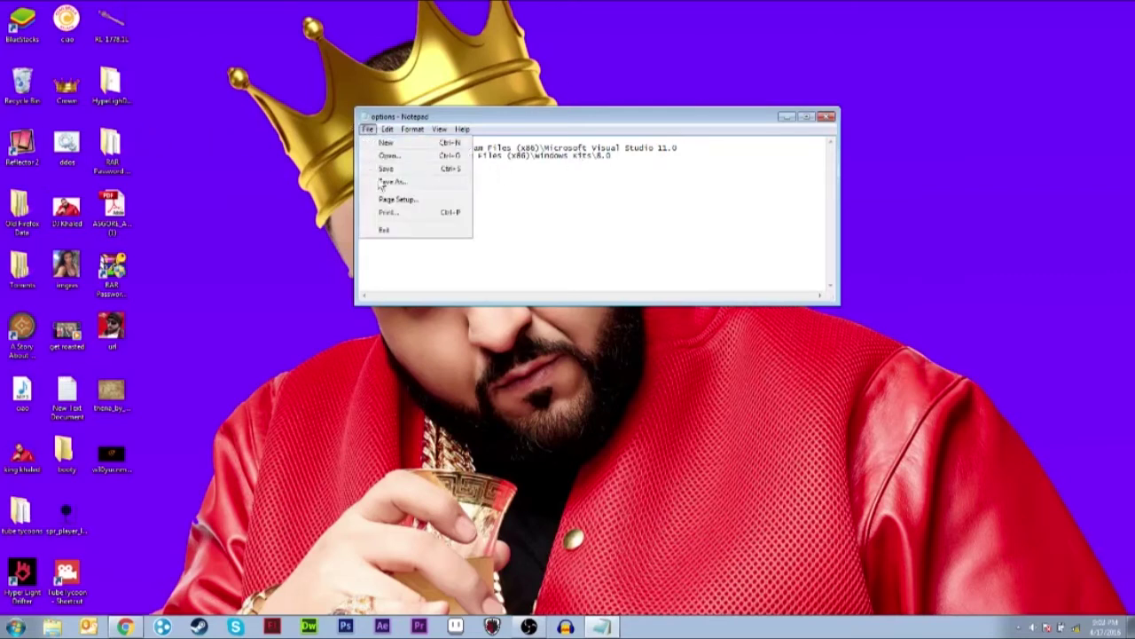
{"action": "left_click", "coordinate": [386, 169]}
{"action": "left_click", "coordinate": [827, 116]}
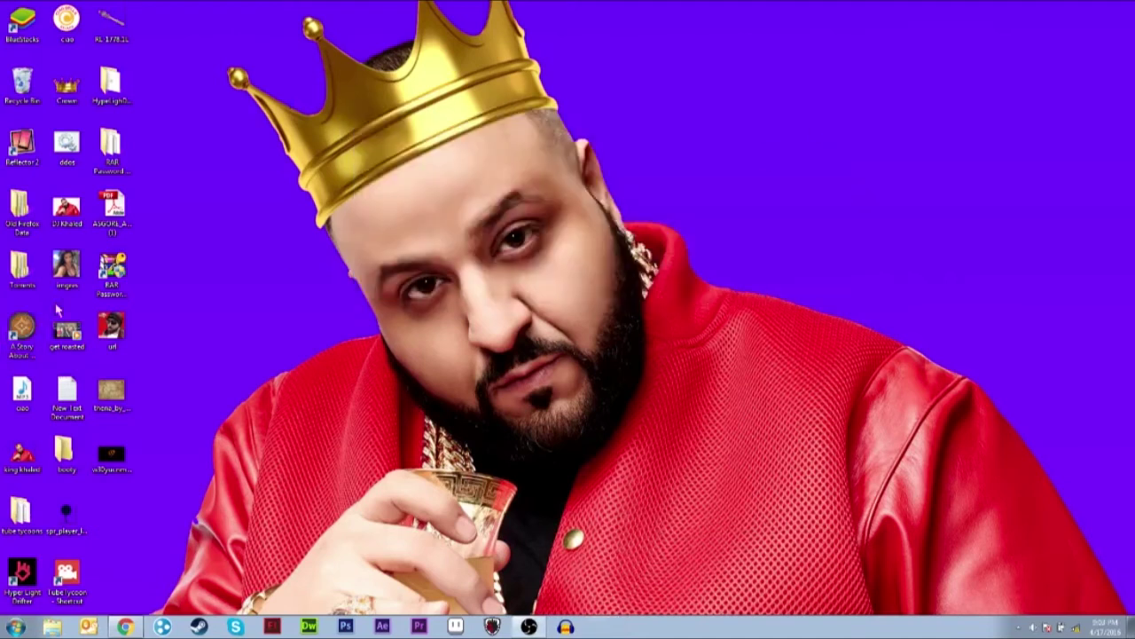
{"action": "left_click", "coordinate": [22, 576]}
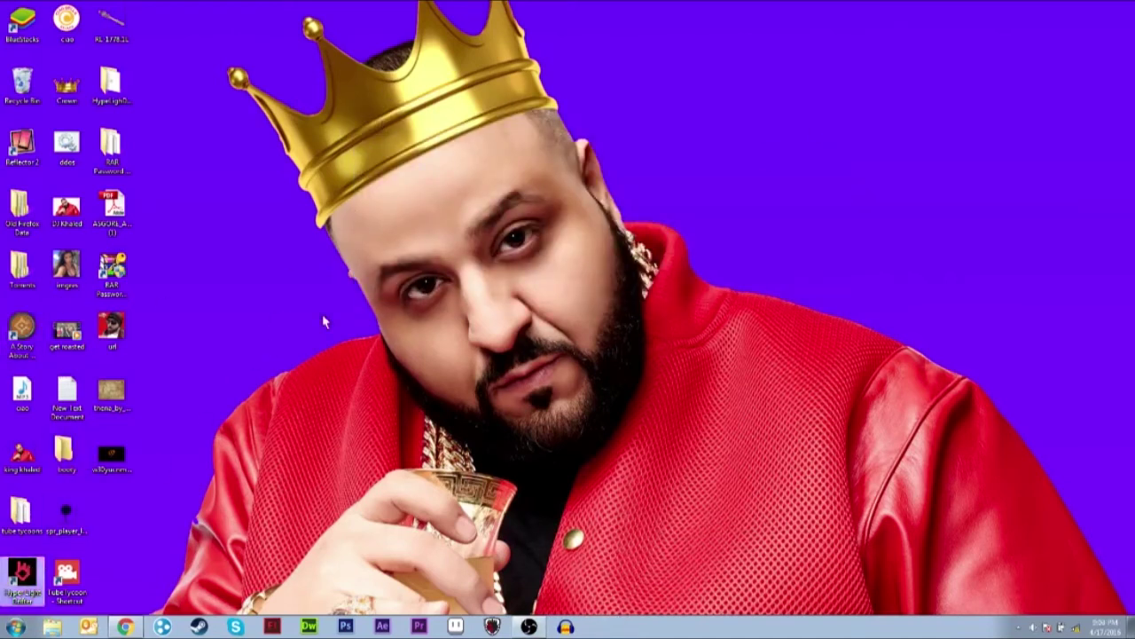